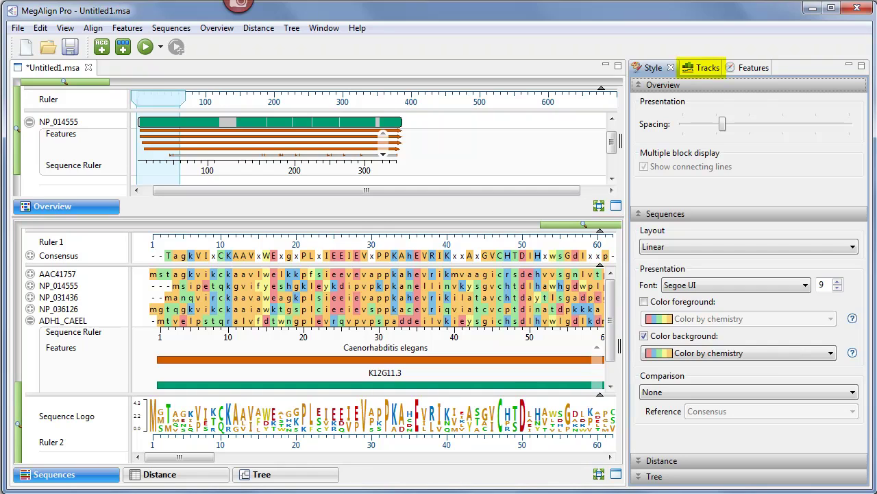
# Step: Open the Tracks panel via the Tracks tab and the View > Tracks menu
pyautogui.click(710, 68)
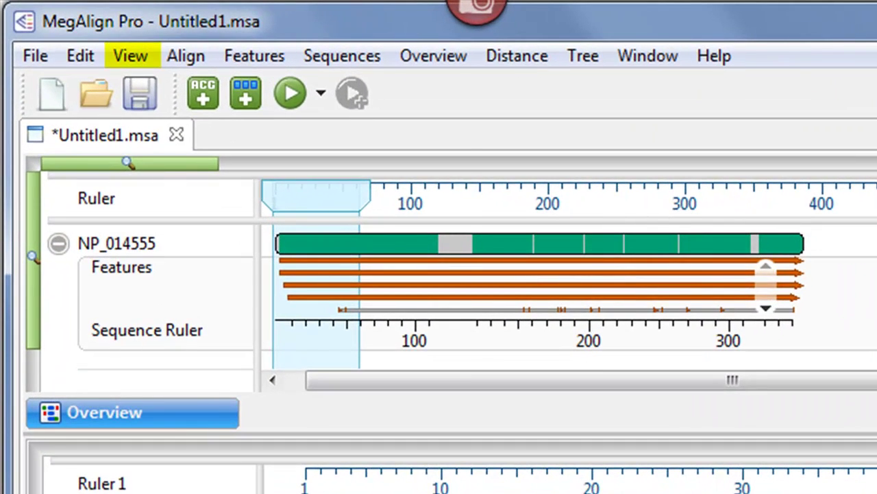
pyautogui.click(102, 46)
pyautogui.moveTo(284, 197)
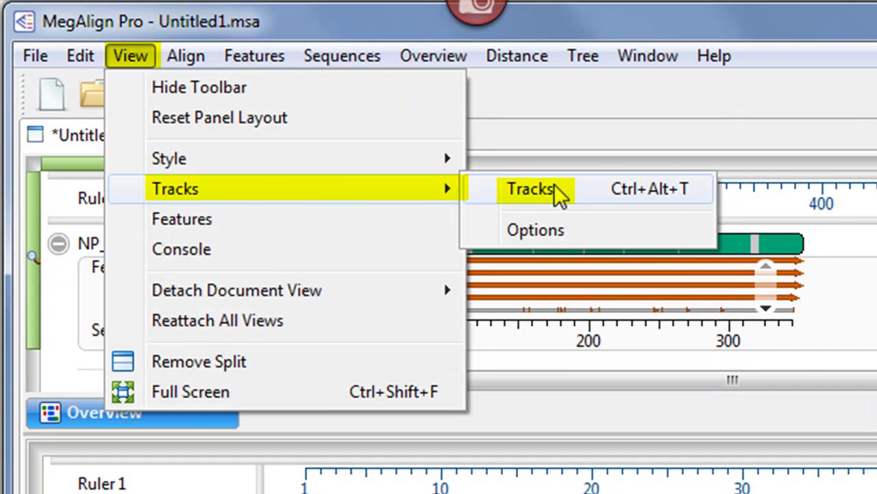
pyautogui.click(578, 200)
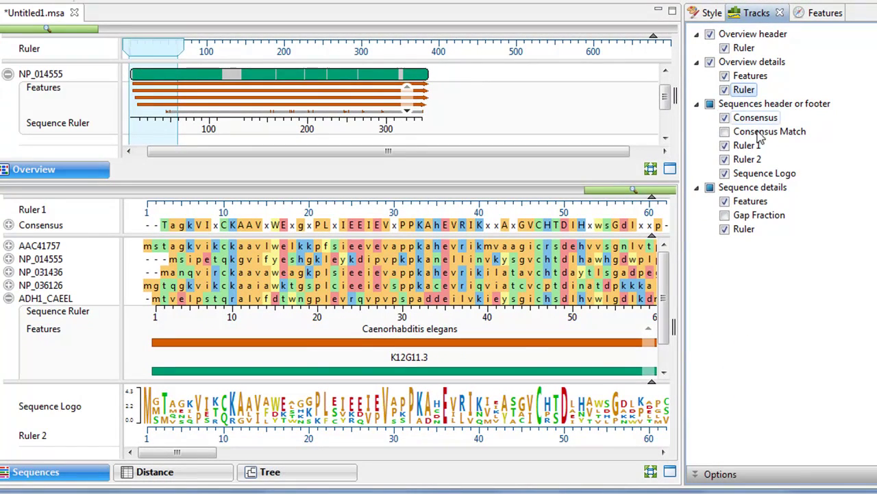
# Step: Toggle the Consensus Match and Gap Fraction tracks, then hide the three ruler tracks
pyautogui.click(725, 132)
pyautogui.click(725, 215)
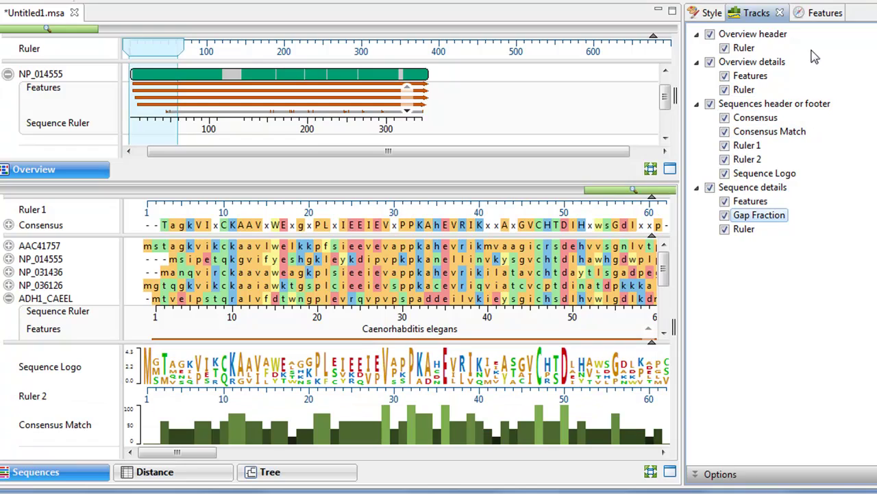
pyautogui.click(725, 48)
pyautogui.click(725, 159)
pyautogui.click(725, 145)
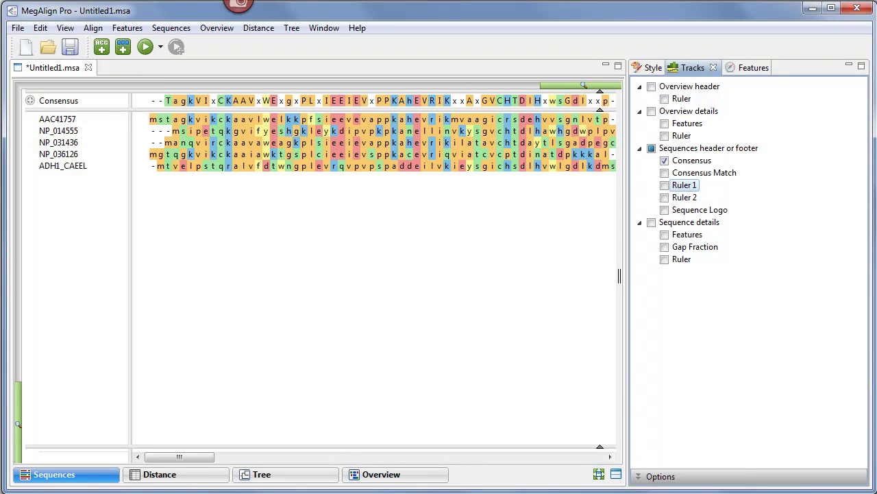
# Step: Switch on the Features, Sequence Logo and Consensus Match tracks
pyautogui.click(665, 234)
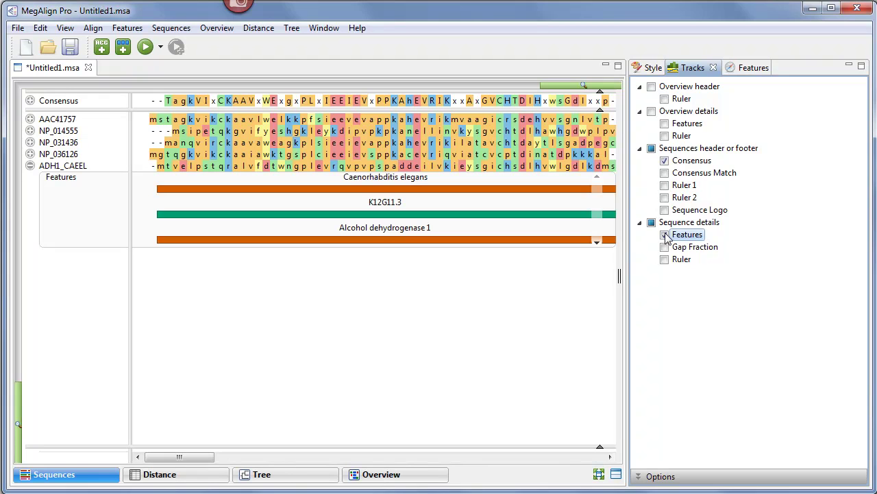
pyautogui.click(665, 210)
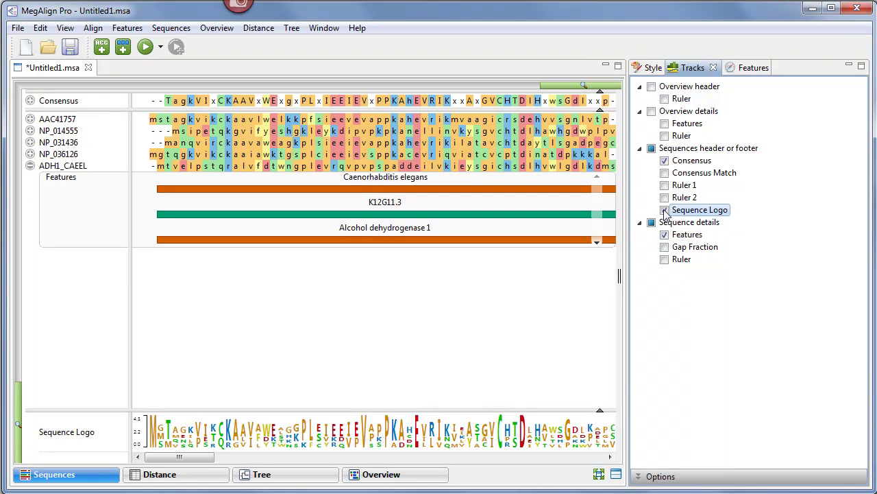
pyautogui.click(665, 173)
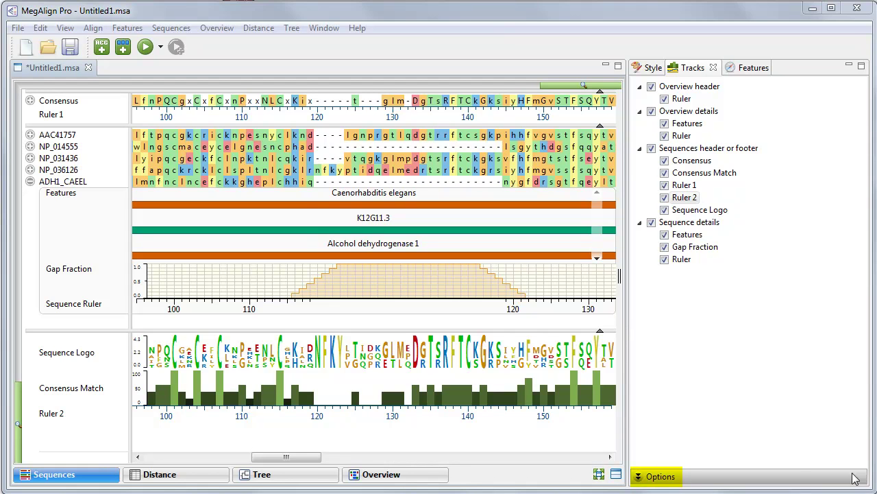
# Step: Expand the track options area and view options for Sequence Logo, Features, then Ruler 1
pyautogui.click(728, 479)
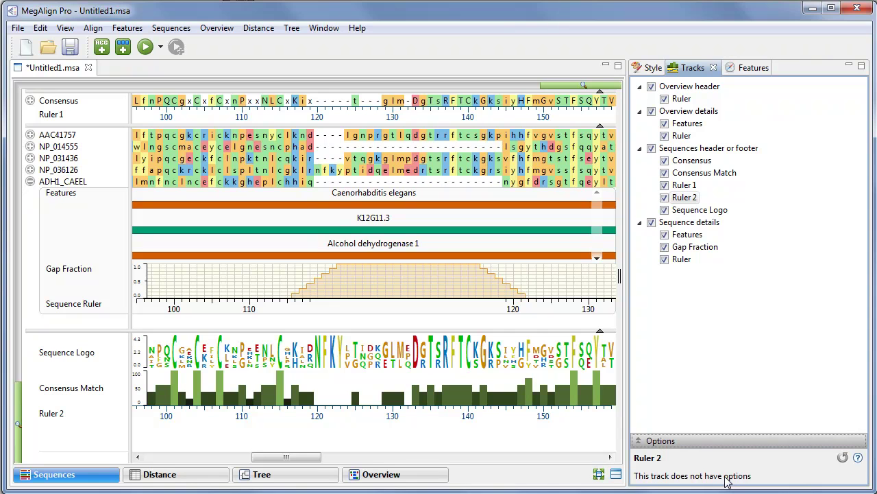
pyautogui.click(692, 212)
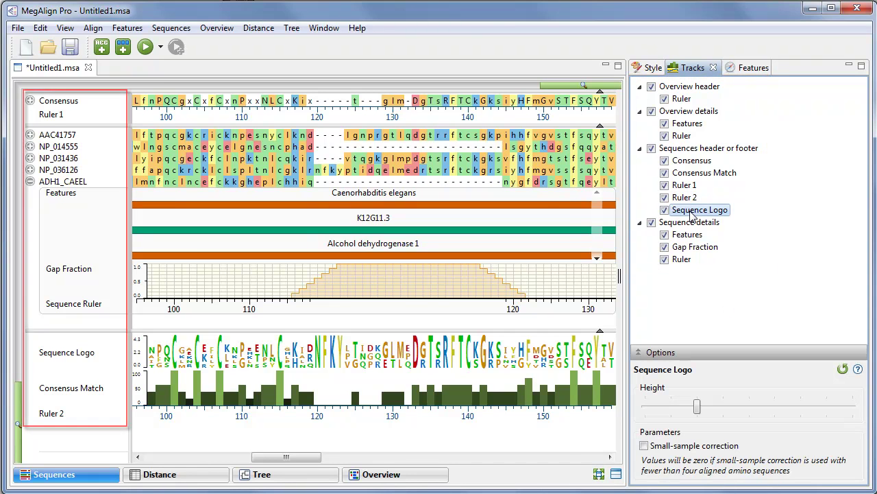
pyautogui.click(63, 196)
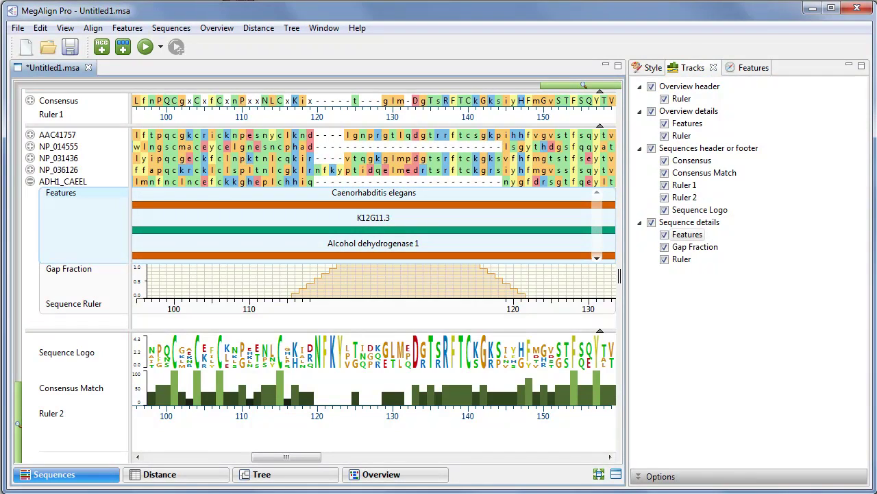
pyautogui.rightClick(65, 358)
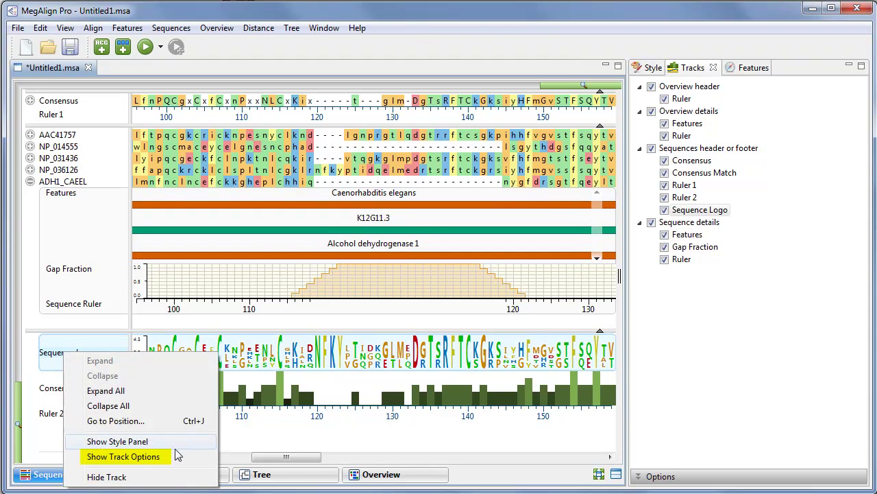
pyautogui.click(124, 457)
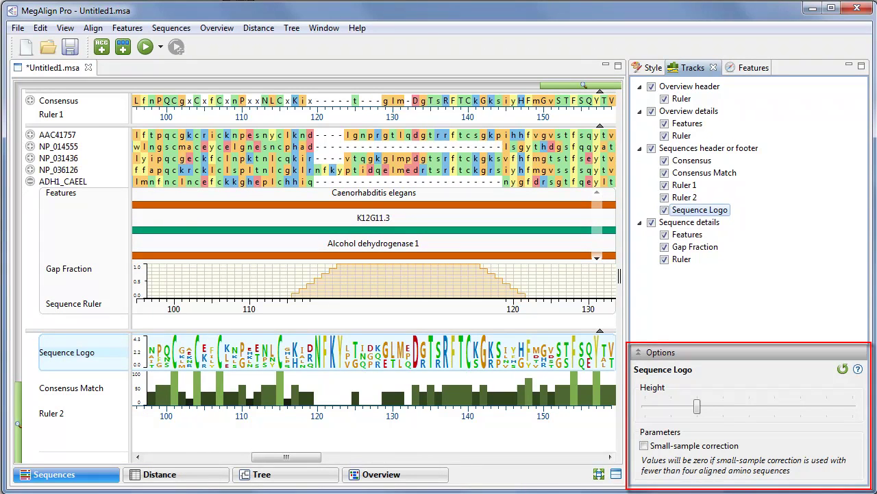
pyautogui.click(686, 185)
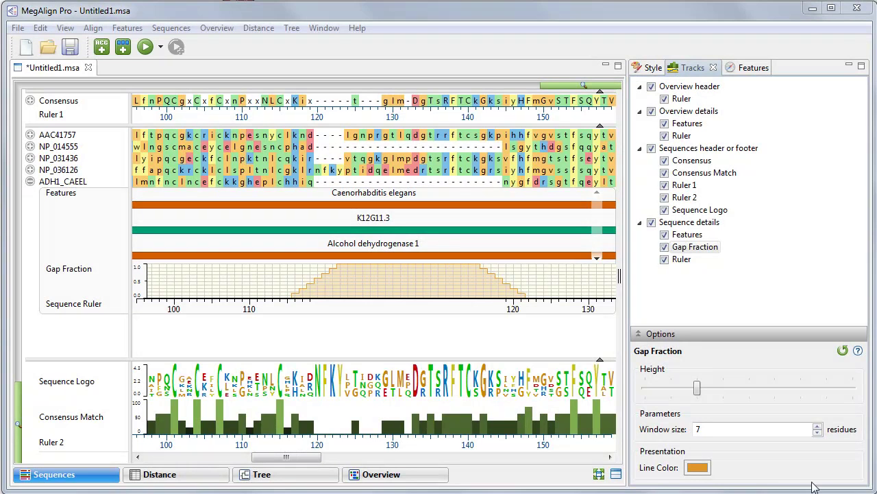
# Step: Make the Gap Fraction track taller and set its window size to 1, then 35
pyautogui.moveTo(695, 389); pyautogui.dragTo(804, 393)
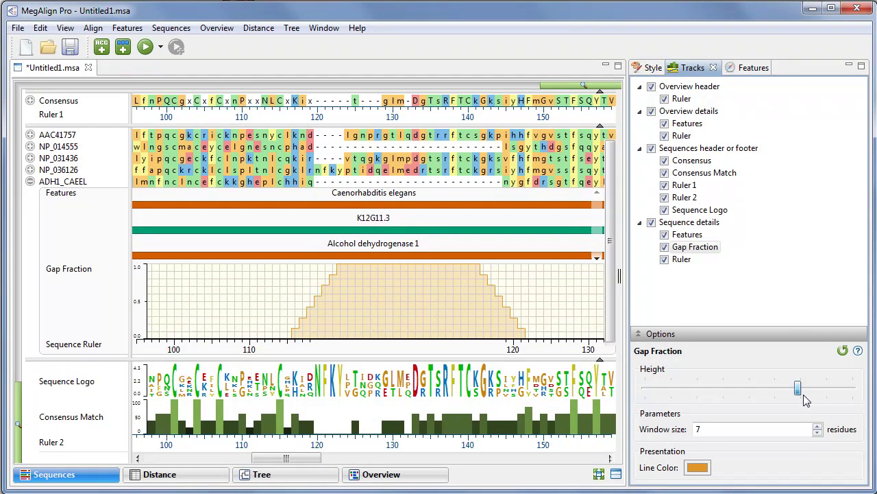
pyautogui.moveTo(711, 429); pyautogui.dragTo(663, 429)
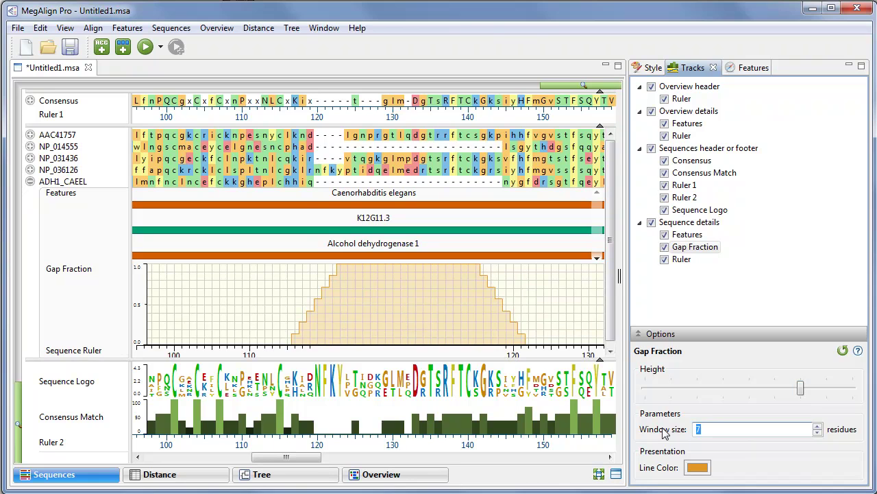
pyautogui.write('1')
pyautogui.moveTo(723, 432); pyautogui.dragTo(651, 427)
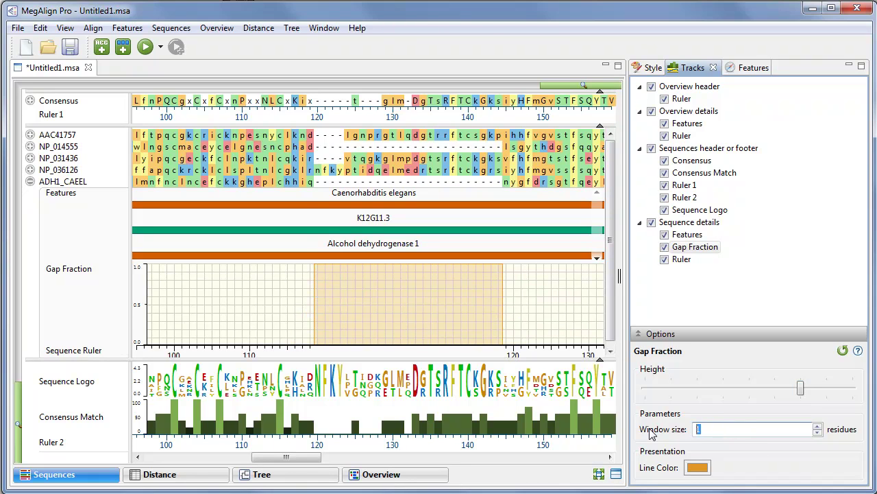
pyautogui.write('35')
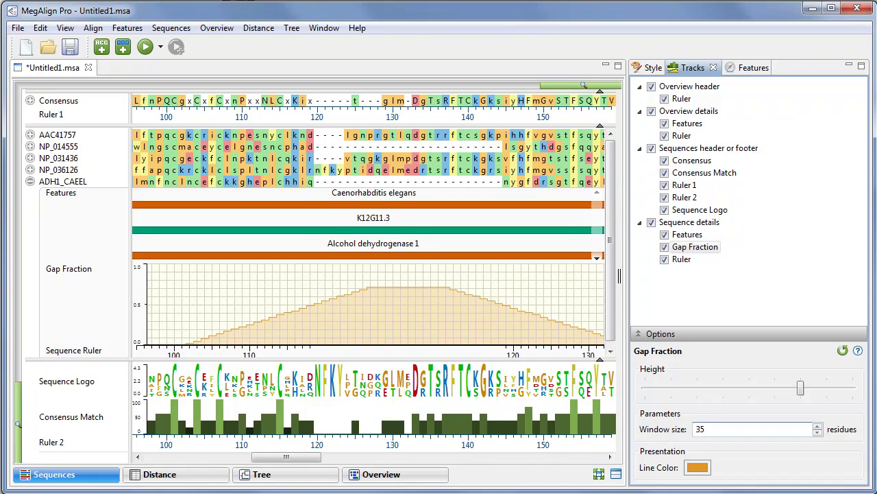
# Step: Change the Gap Fraction line colour to bright green, then restore the track's defaults
pyautogui.click(698, 468)
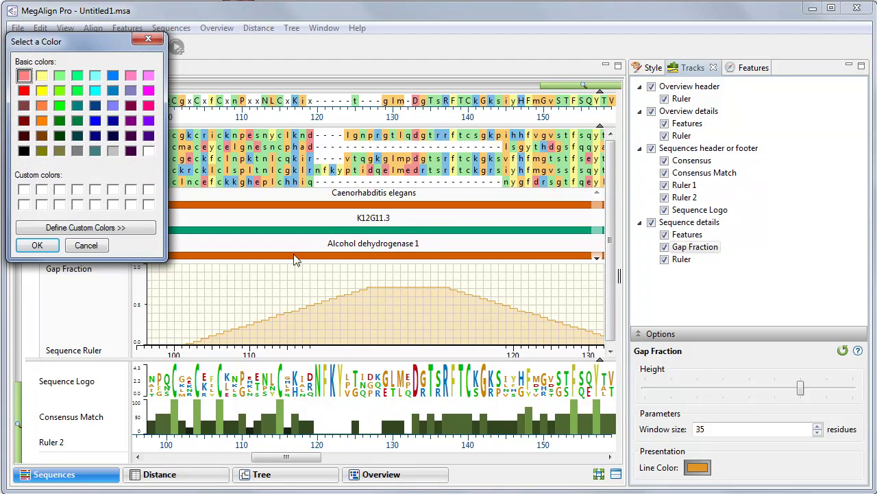
pyautogui.click(59, 106)
pyautogui.click(36, 247)
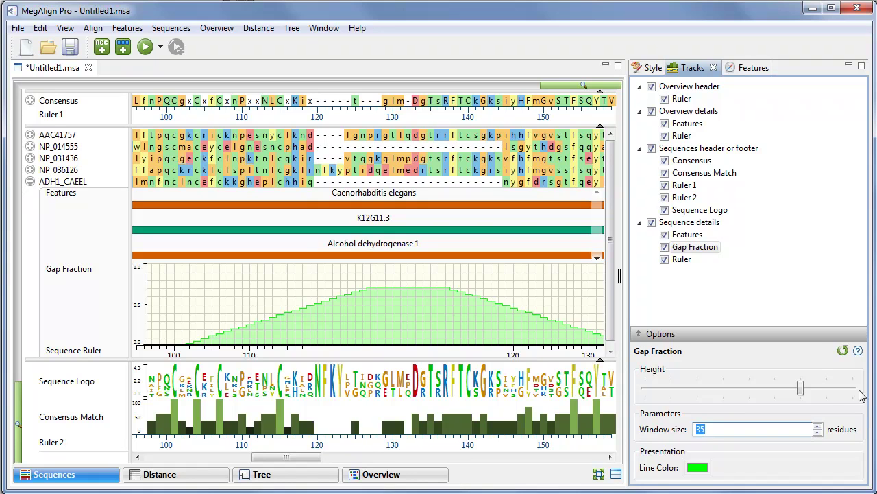
pyautogui.click(842, 351)
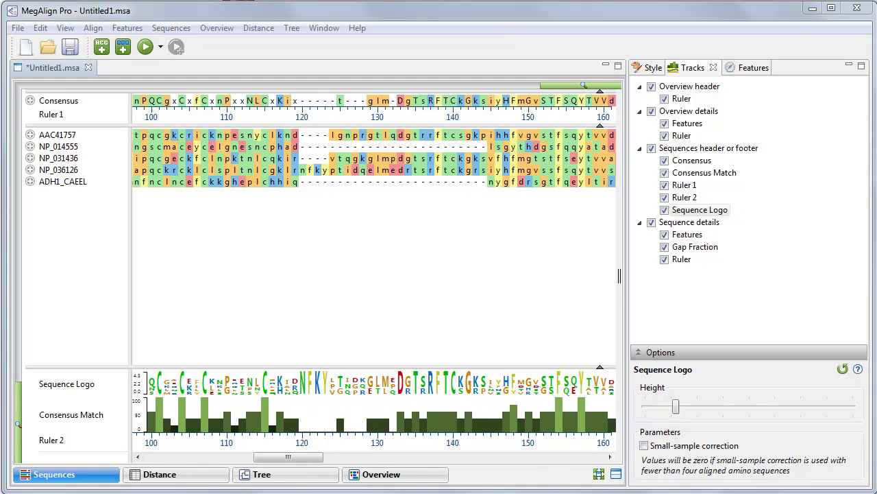
# Step: Expand AAC41757 and NP_014555, then expand all sequence rows
pyautogui.click(29, 135)
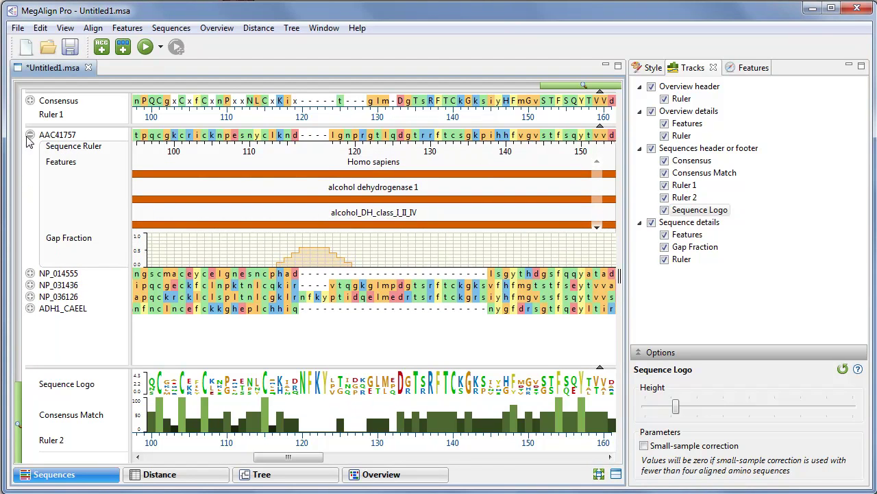
pyautogui.rightClick(63, 275)
pyautogui.click(117, 285)
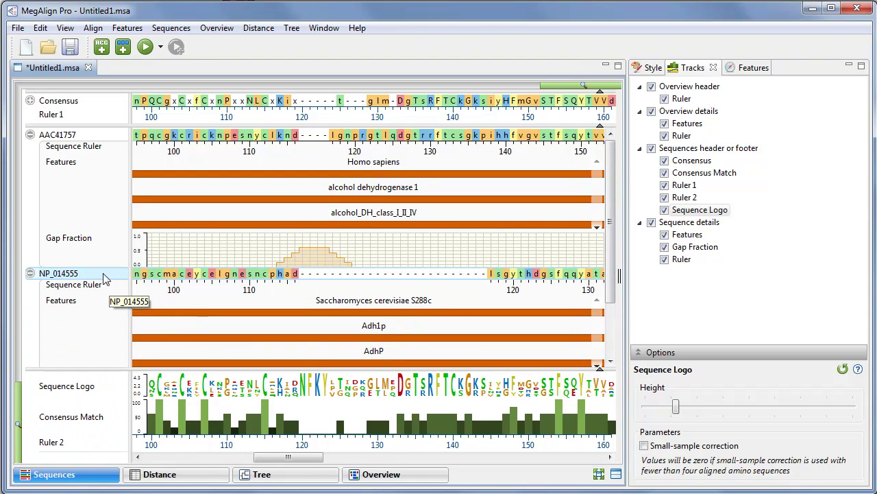
pyautogui.rightClick(104, 275)
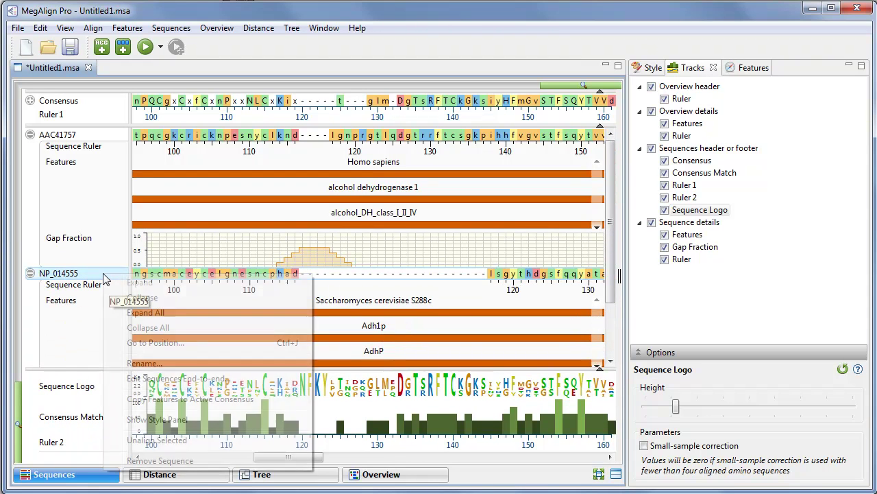
pyautogui.click(165, 314)
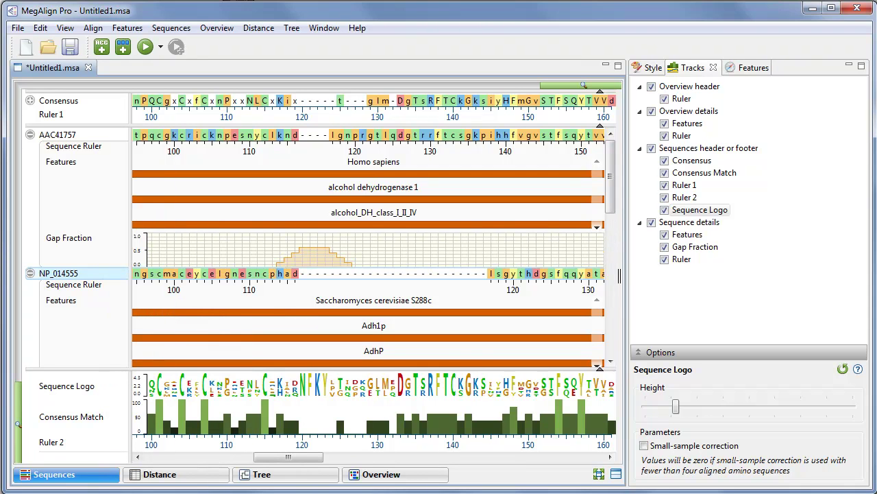
# Step: Hide the per-sequence Sequence Ruler tracks from the ruler label's context menu
pyautogui.rightClick(53, 149)
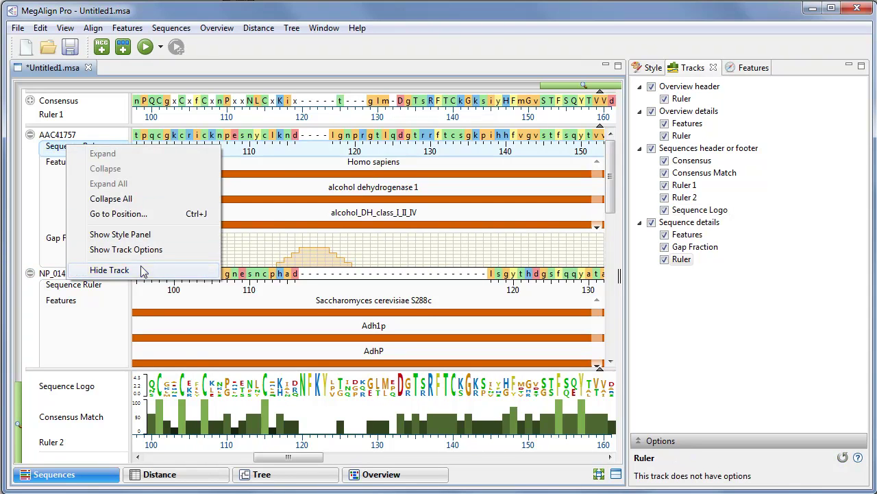
pyautogui.click(110, 269)
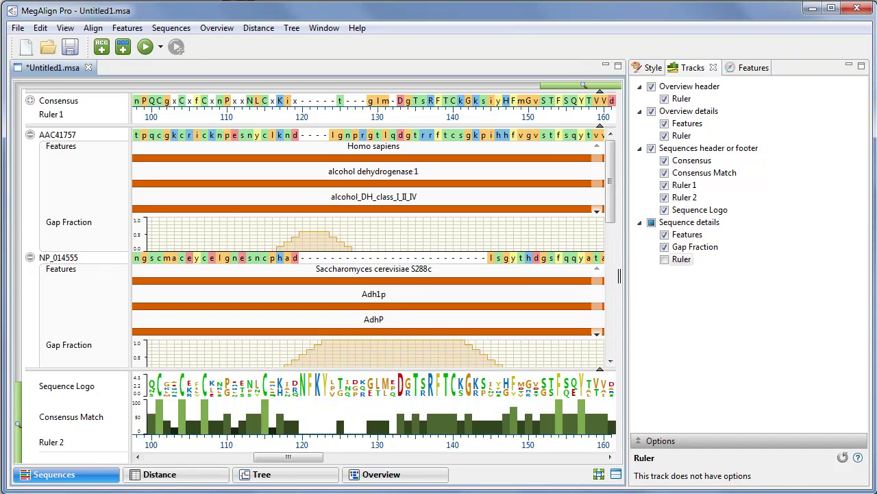
# Step: Drag Consensus Match above Sequence Logo and Gap Fraction above Features
pyautogui.moveTo(76, 420); pyautogui.dragTo(71, 399)
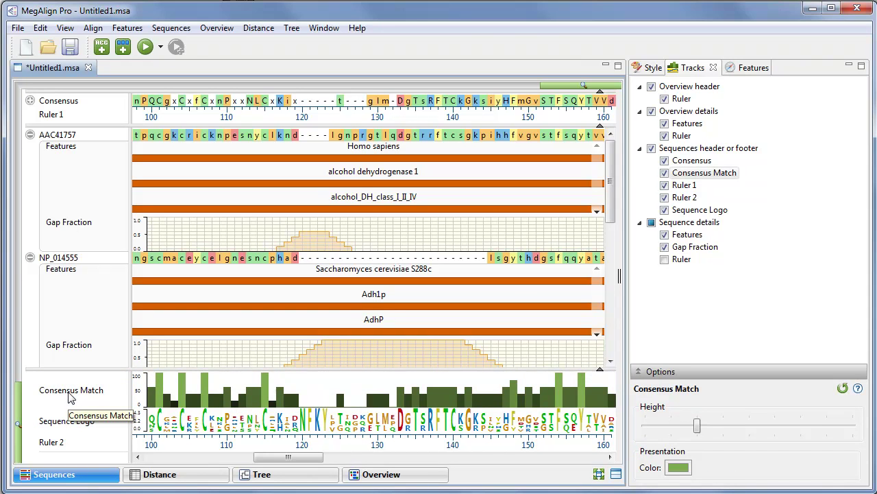
pyautogui.moveTo(77, 353); pyautogui.dragTo(77, 284)
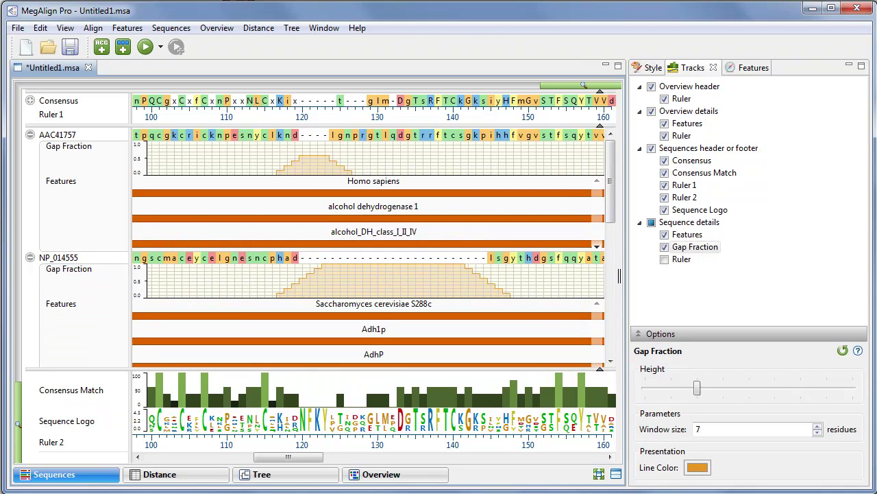